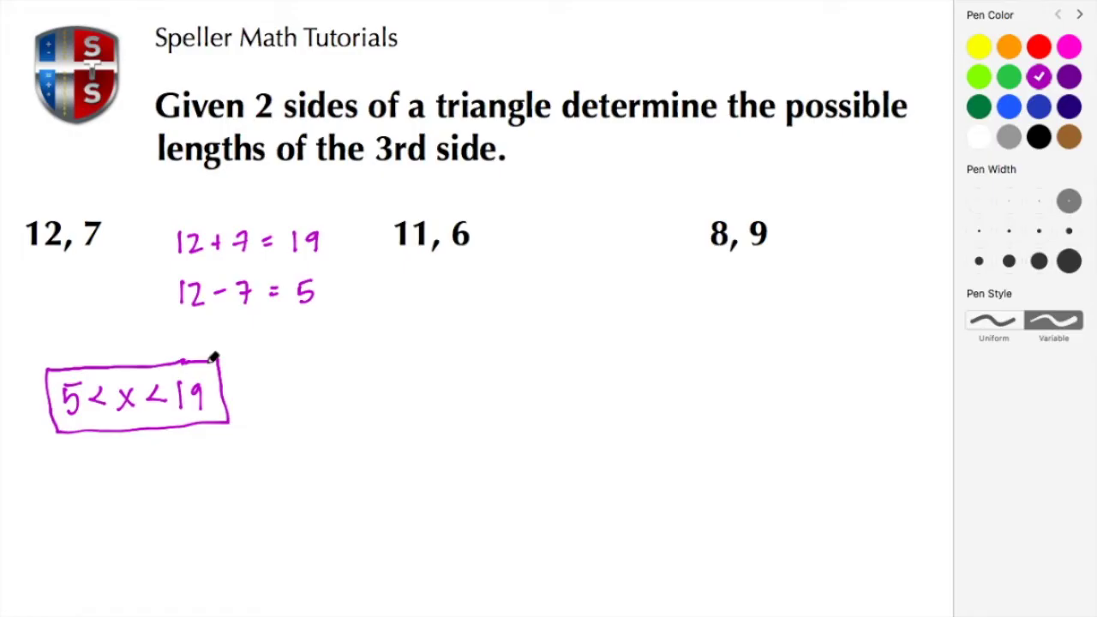
# - Switch over to the GeoGebra triangle applet
pyautogui.hotkey('ctrl', 'Right')
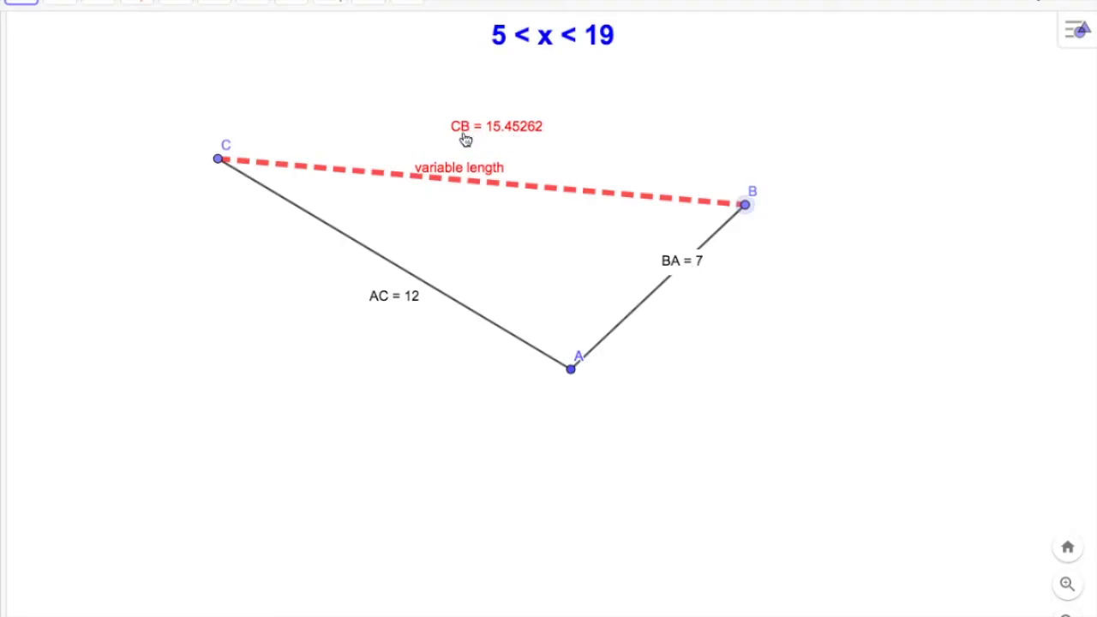
# - Drag point B so side CB shrinks to nearly 5.00012
pyautogui.moveTo(746, 208); pyautogui.dragTo(484, 260)
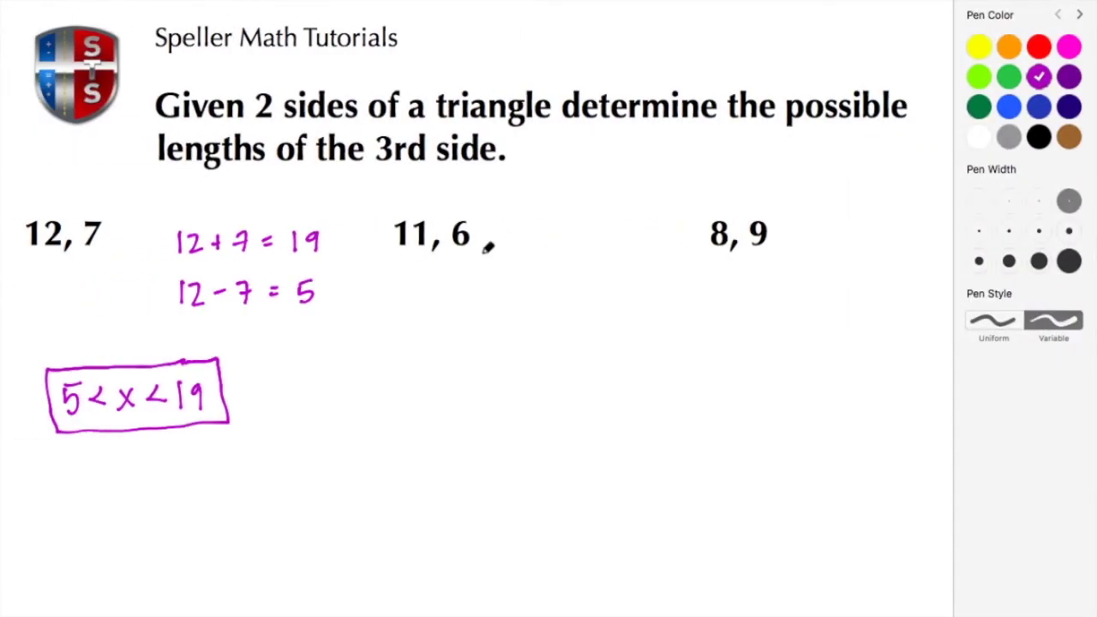
# - Switch to the orange pen and write 11+6=17 beside the pair 11, 6
pyautogui.click(1010, 48)
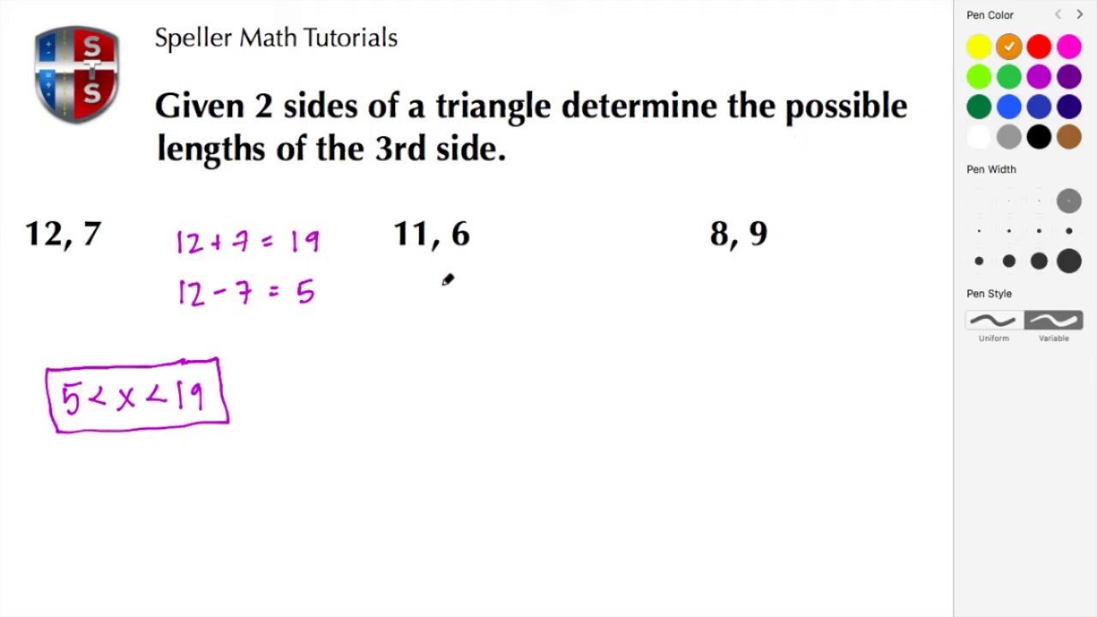
pyautogui.moveTo(523, 248); pyautogui.dragTo(523, 273)
pyautogui.moveTo(539, 247)
pyautogui.mouseDown()
pyautogui.moveTo(538, 274)
pyautogui.moveTo(564, 259)
pyautogui.mouseUp()
pyautogui.moveTo(555, 250)
pyautogui.mouseDown()
pyautogui.moveTo(556, 272)
pyautogui.moveTo(603, 256)
pyautogui.mouseUp()
pyautogui.moveTo(589, 266)
pyautogui.mouseDown()
pyautogui.moveTo(635, 250)
pyautogui.moveTo(641, 276)
pyautogui.mouseUp()
# - Write 11−6=5 below the sum
pyautogui.moveTo(520, 310); pyautogui.dragTo(520, 333)
pyautogui.moveTo(536, 309)
pyautogui.mouseDown()
pyautogui.moveTo(536, 332)
pyautogui.moveTo(564, 321)
pyautogui.mouseUp()
pyautogui.moveTo(583, 311)
pyautogui.mouseDown()
pyautogui.moveTo(587, 339)
pyautogui.moveTo(613, 316)
pyautogui.mouseUp()
pyautogui.moveTo(601, 326)
pyautogui.mouseDown()
pyautogui.moveTo(636, 315)
pyautogui.moveTo(626, 340)
pyautogui.mouseUp()
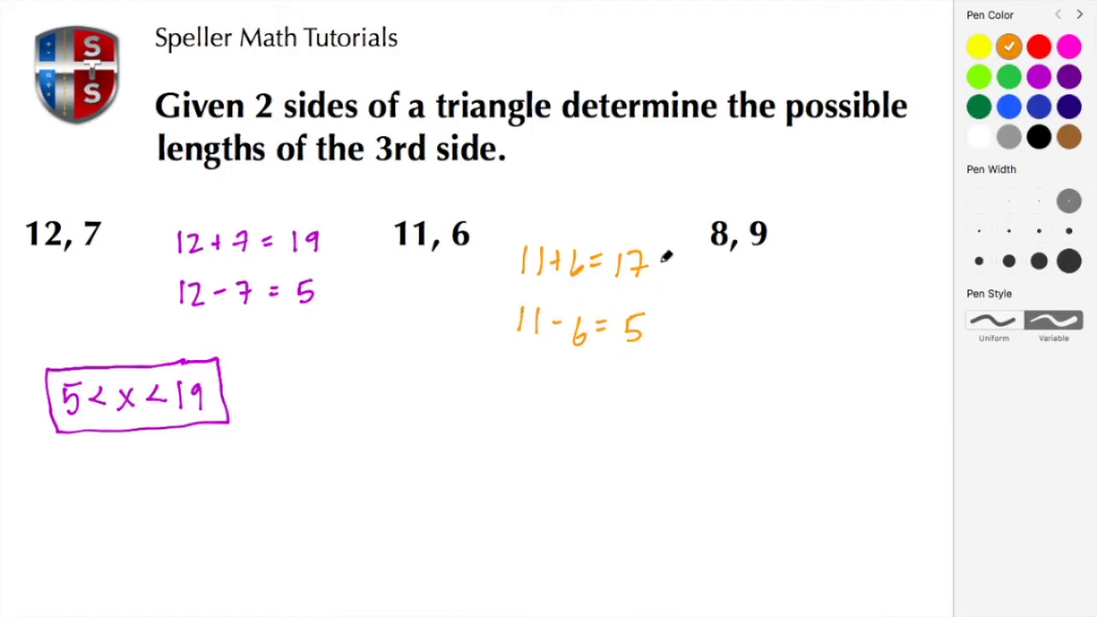
# - Write and box the range 5 < x < 17, then switch to GeoGebra
pyautogui.moveTo(403, 395)
pyautogui.mouseDown()
pyautogui.moveTo(409, 420)
pyautogui.moveTo(489, 421)
pyautogui.moveTo(471, 420)
pyautogui.mouseUp()
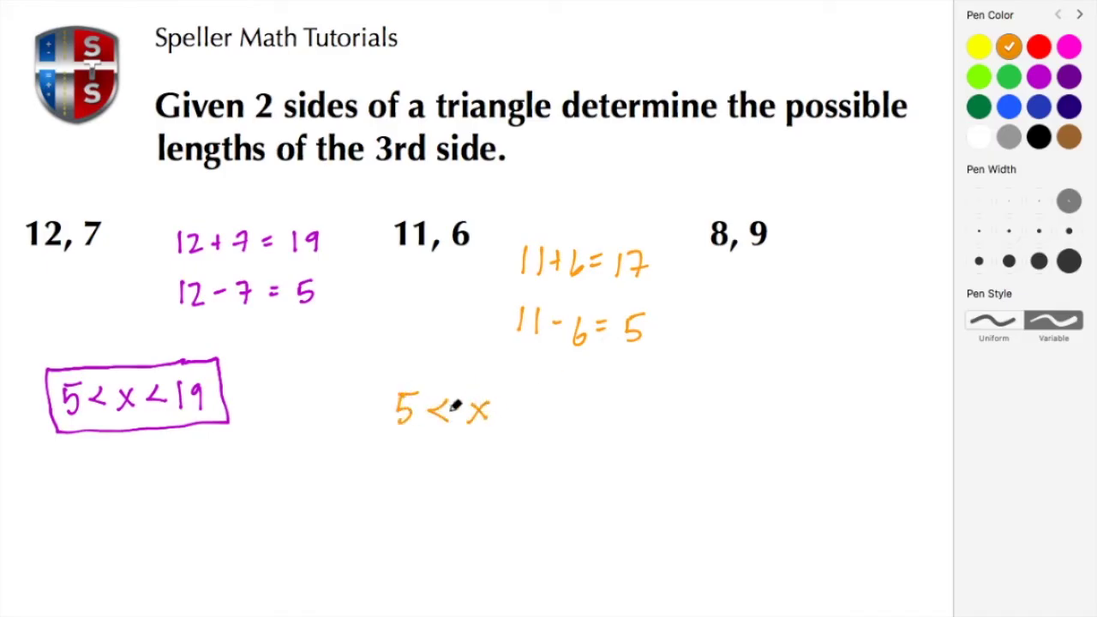
pyautogui.moveTo(529, 397)
pyautogui.mouseDown()
pyautogui.moveTo(550, 417)
pyautogui.moveTo(564, 392)
pyautogui.moveTo(573, 422)
pyautogui.mouseUp()
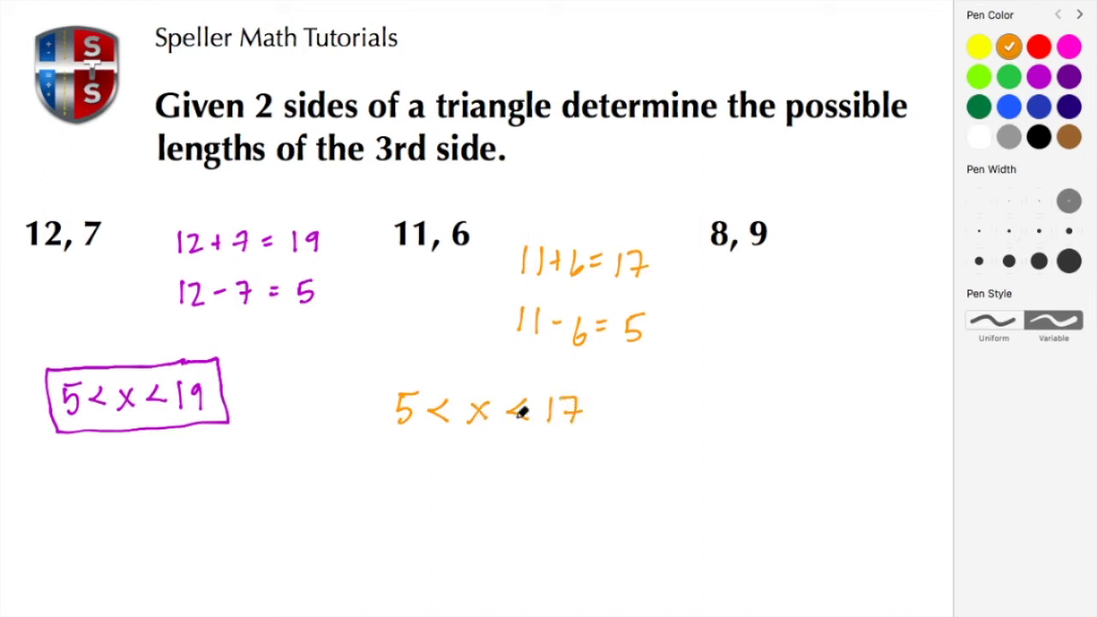
pyautogui.moveTo(566, 375)
pyautogui.mouseDown()
pyautogui.moveTo(429, 375)
pyautogui.moveTo(383, 414)
pyautogui.moveTo(458, 443)
pyautogui.moveTo(566, 444)
pyautogui.moveTo(603, 407)
pyautogui.moveTo(581, 372)
pyautogui.moveTo(562, 375)
pyautogui.mouseUp()
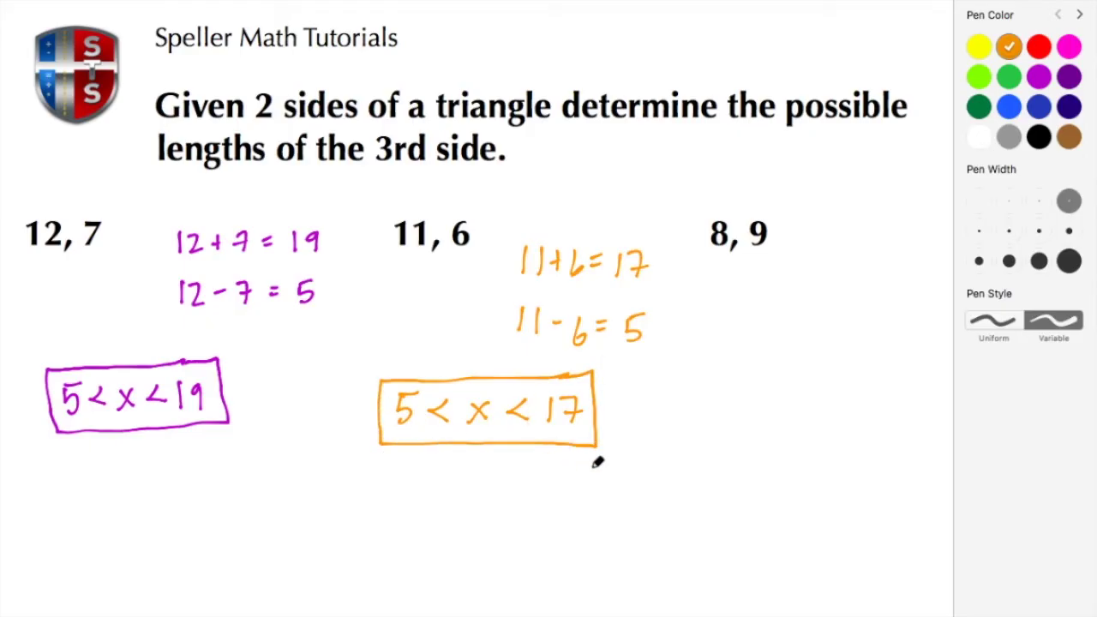
pyautogui.hotkey('ctrl', 'Right')
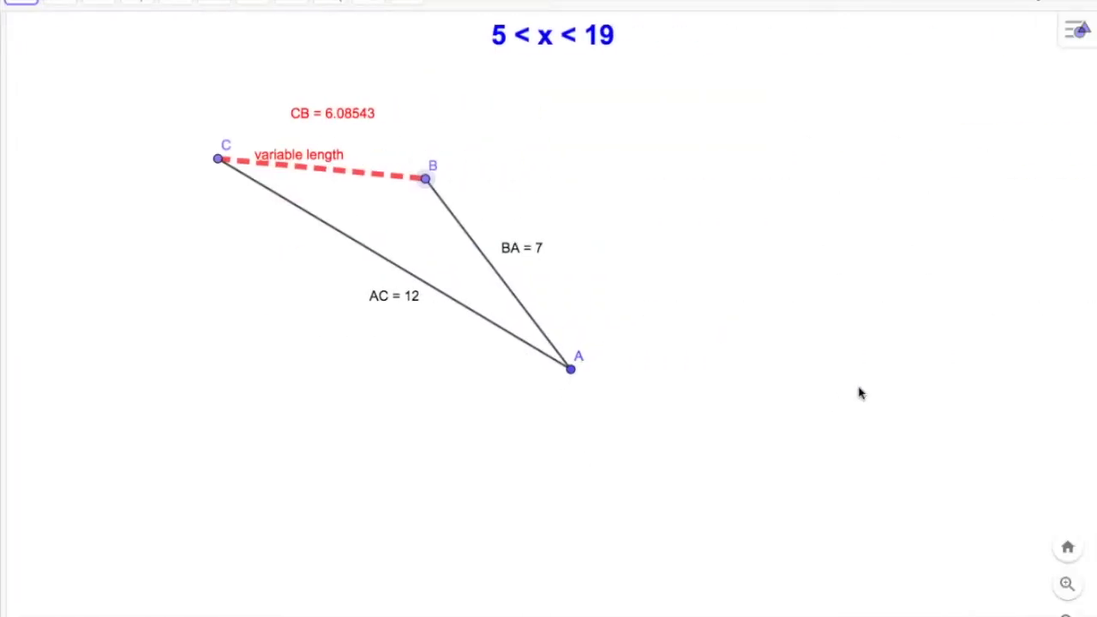
# - Bring triangle DEF into view and drag point E so EF nears 5, then 16.99499
pyautogui.moveTo(862, 393); pyautogui.dragTo(385, 423)
pyautogui.moveTo(664, 443); pyautogui.dragTo(405, 469)
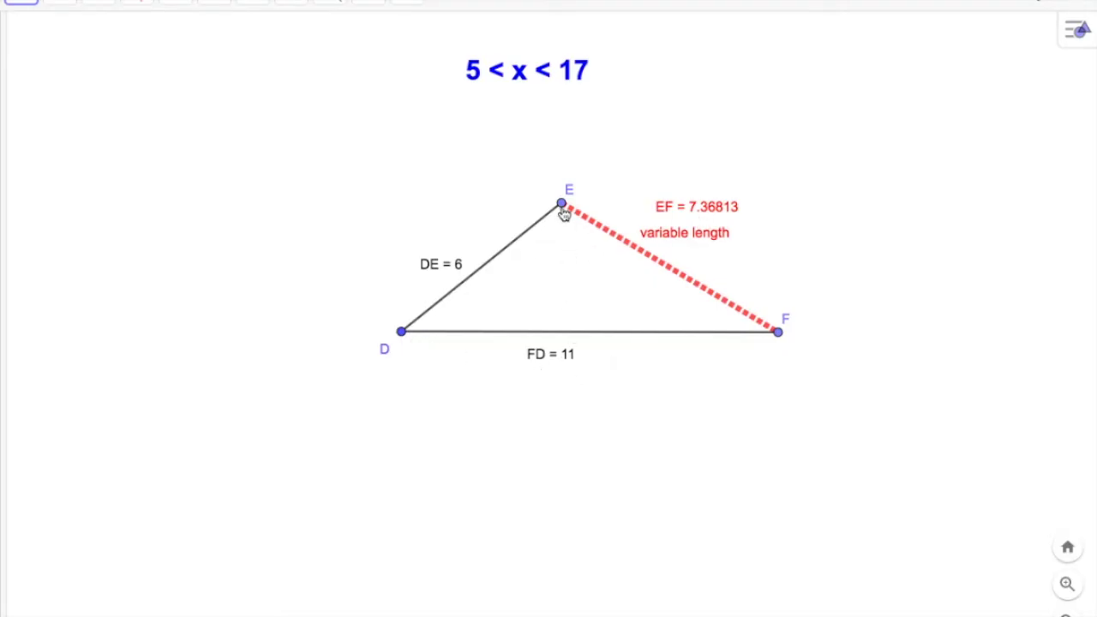
pyautogui.moveTo(564, 211); pyautogui.dragTo(618, 339)
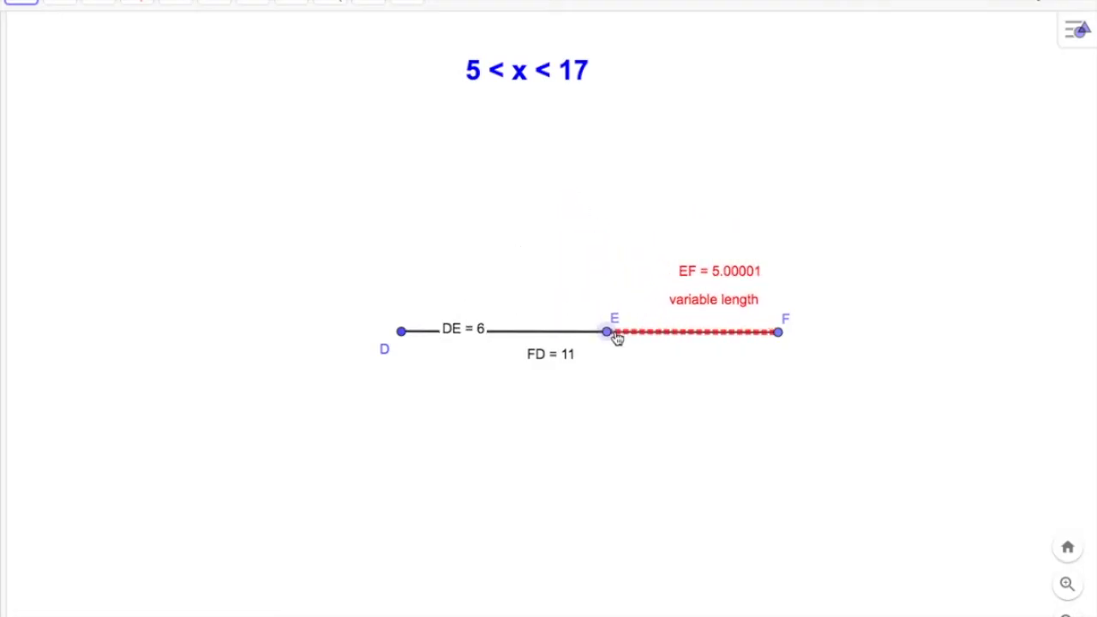
pyautogui.moveTo(618, 338); pyautogui.dragTo(292, 334)
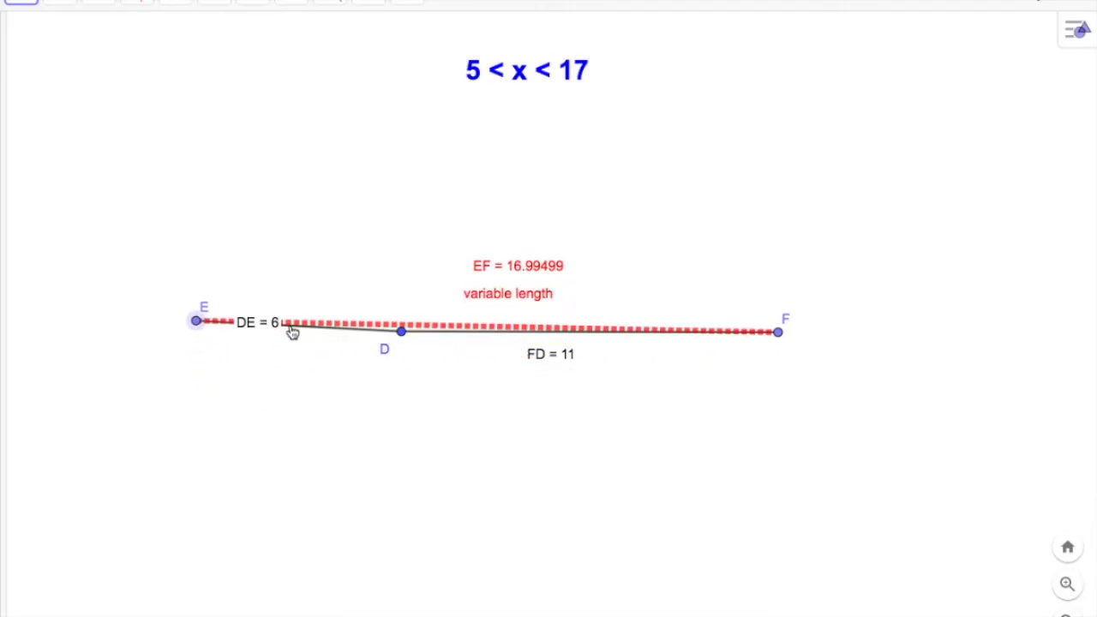
pyautogui.moveTo(293, 334); pyautogui.dragTo(264, 296)
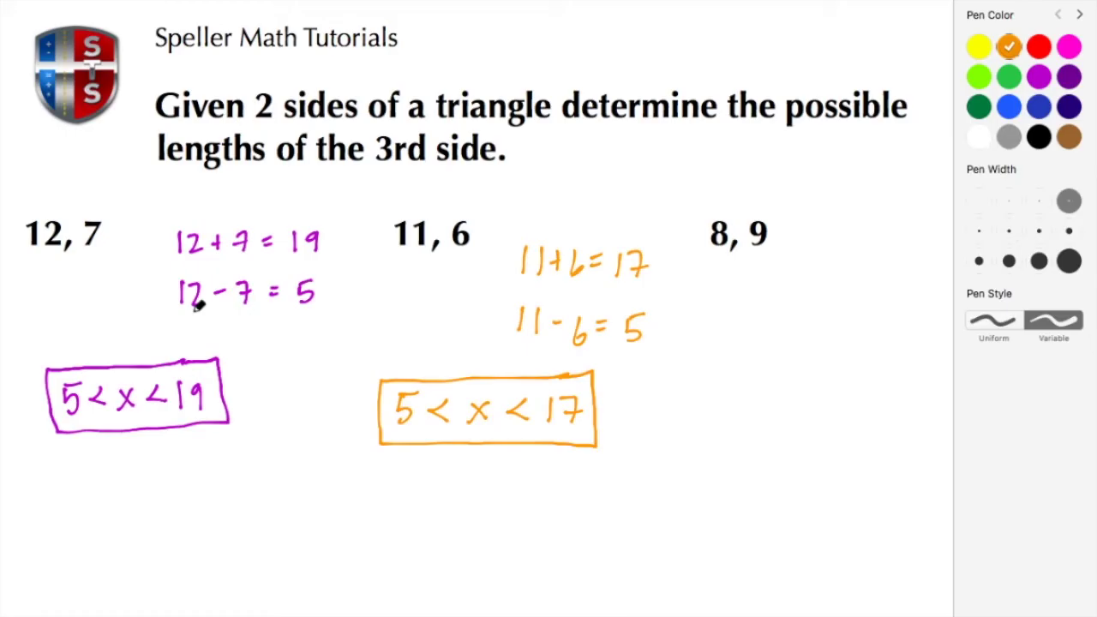
# - With the purple pen, write 8+9=17 and 9−8=1 beside the pair 8, 9
pyautogui.click(1040, 79)
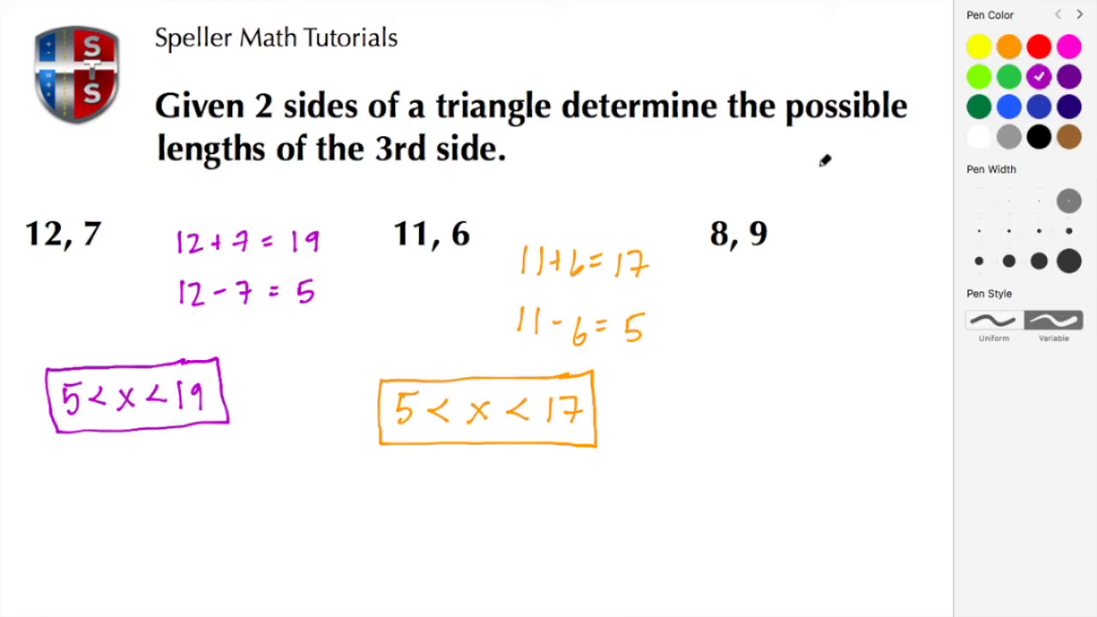
pyautogui.moveTo(810, 270)
pyautogui.mouseDown()
pyautogui.moveTo(858, 296)
pyautogui.moveTo(910, 299)
pyautogui.mouseUp()
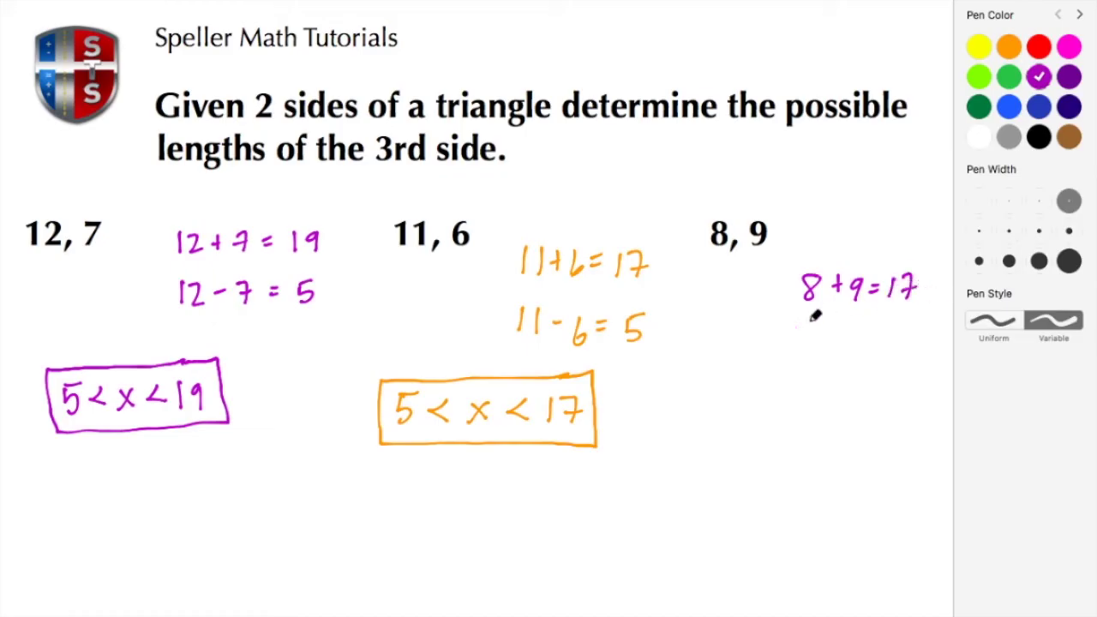
pyautogui.moveTo(818, 322)
pyautogui.mouseDown()
pyautogui.moveTo(831, 338)
pyautogui.moveTo(860, 318)
pyautogui.moveTo(902, 348)
pyautogui.mouseUp()
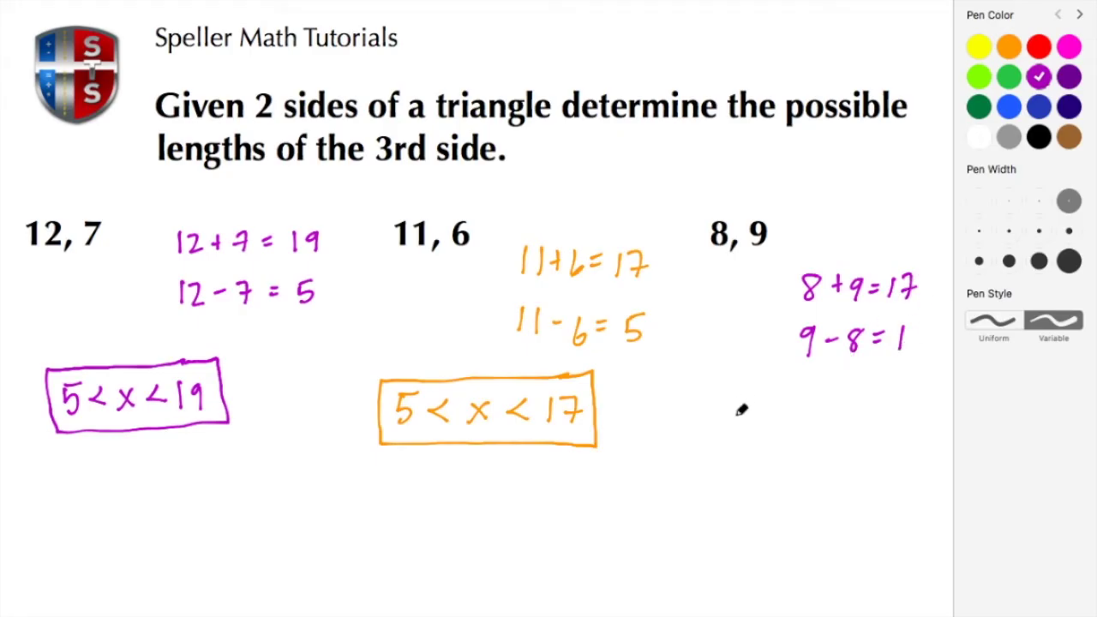
# - Write and box the range 1 < x < 17, then switch to GeoGebra
pyautogui.moveTo(703, 410); pyautogui.dragTo(701, 442)
pyautogui.moveTo(747, 412)
pyautogui.mouseDown()
pyautogui.moveTo(750, 437)
pyautogui.moveTo(787, 424)
pyautogui.moveTo(775, 441)
pyautogui.mouseUp()
pyautogui.moveTo(834, 411)
pyautogui.mouseDown()
pyautogui.moveTo(836, 437)
pyautogui.moveTo(853, 442)
pyautogui.mouseUp()
pyautogui.moveTo(868, 409); pyautogui.dragTo(876, 442)
pyautogui.moveTo(889, 387)
pyautogui.mouseDown()
pyautogui.moveTo(689, 388)
pyautogui.moveTo(686, 446)
pyautogui.moveTo(784, 461)
pyautogui.moveTo(907, 457)
pyautogui.moveTo(910, 399)
pyautogui.moveTo(890, 387)
pyautogui.mouseUp()
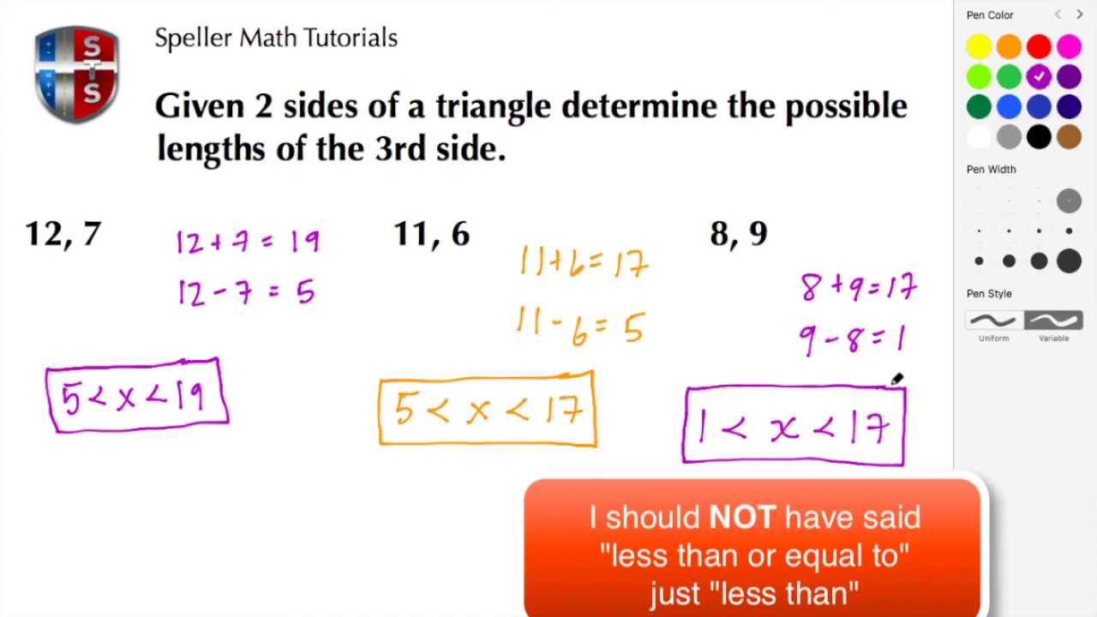
pyautogui.hotkey('ctrl', 'Right')
# - Bring triangle IGH into view and move the IG = 9 and GH = 8 labels aside
pyautogui.moveTo(940, 454); pyautogui.dragTo(630, 537)
pyautogui.moveTo(879, 413); pyautogui.dragTo(374, 420)
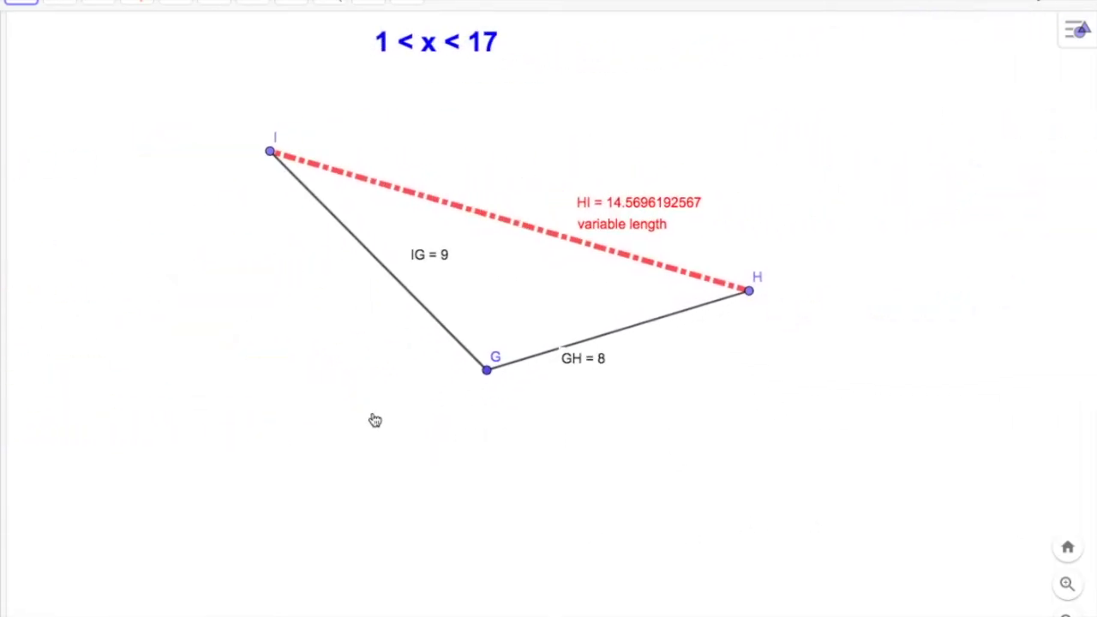
pyautogui.moveTo(743, 387); pyautogui.dragTo(752, 376)
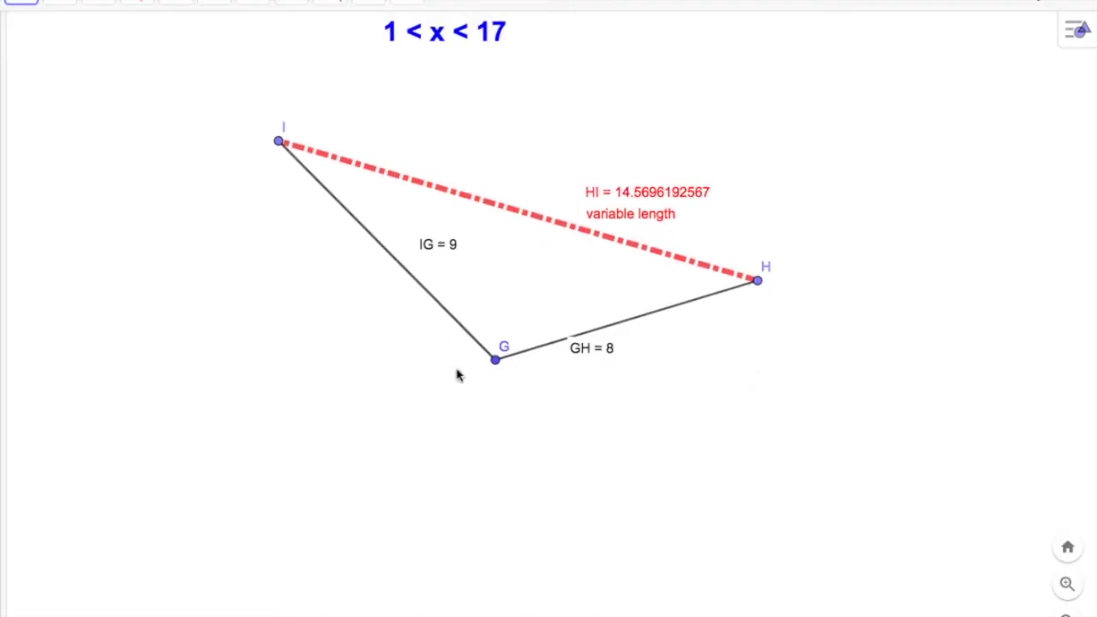
pyautogui.moveTo(439, 254); pyautogui.dragTo(348, 288)
pyautogui.moveTo(581, 357); pyautogui.dragTo(600, 360)
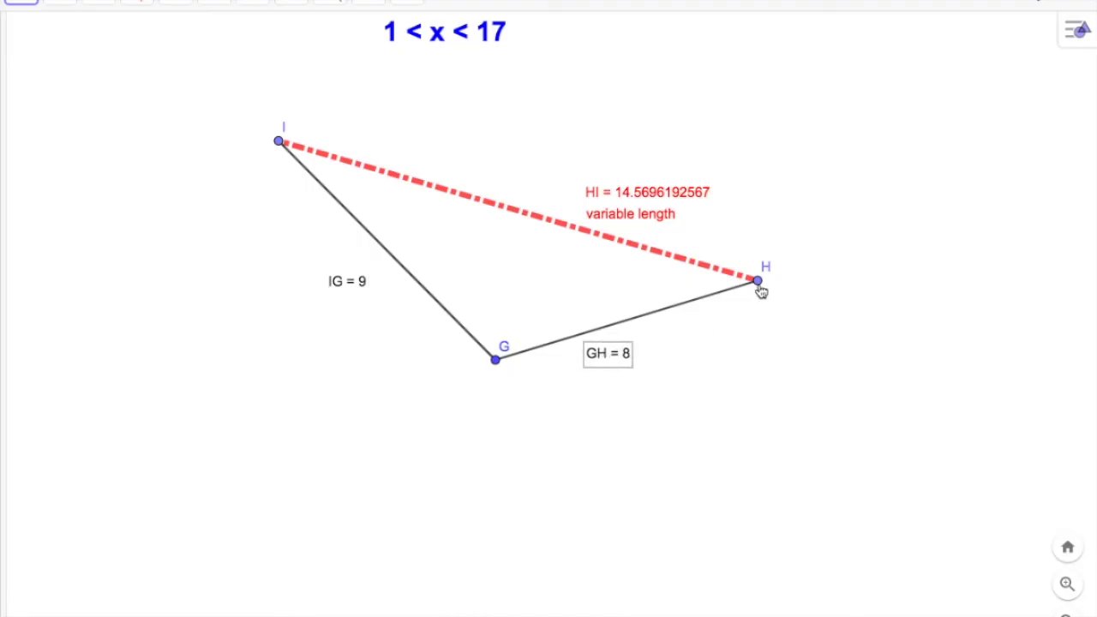
# - Swing point H around G so HI nears 17, then drops to about 1.00097
pyautogui.moveTo(761, 286); pyautogui.dragTo(739, 595)
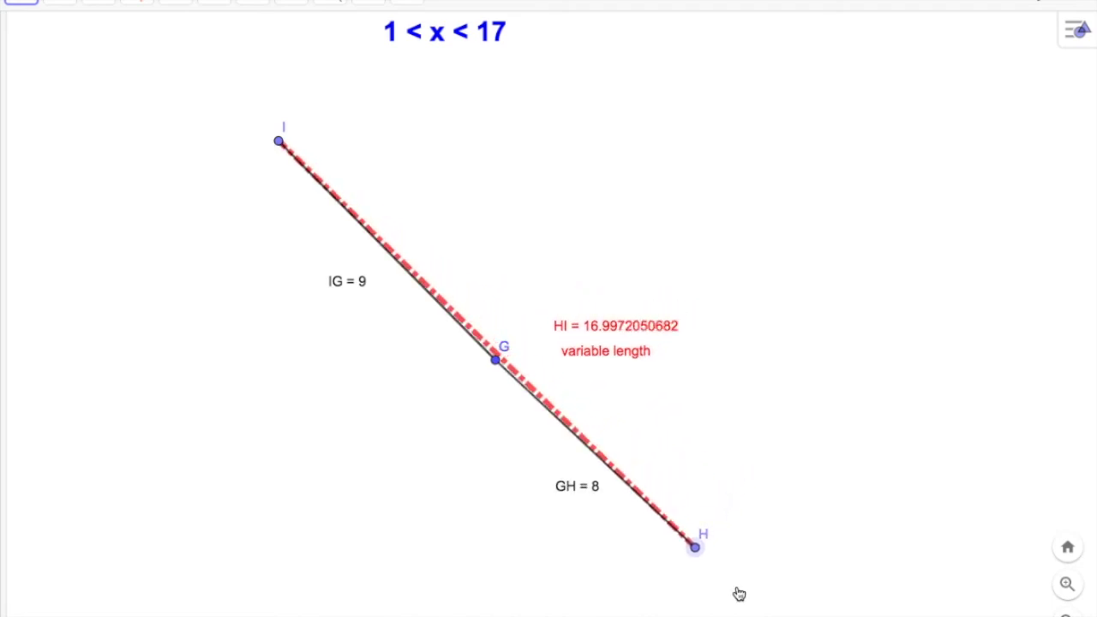
pyautogui.moveTo(739, 594); pyautogui.dragTo(391, 545)
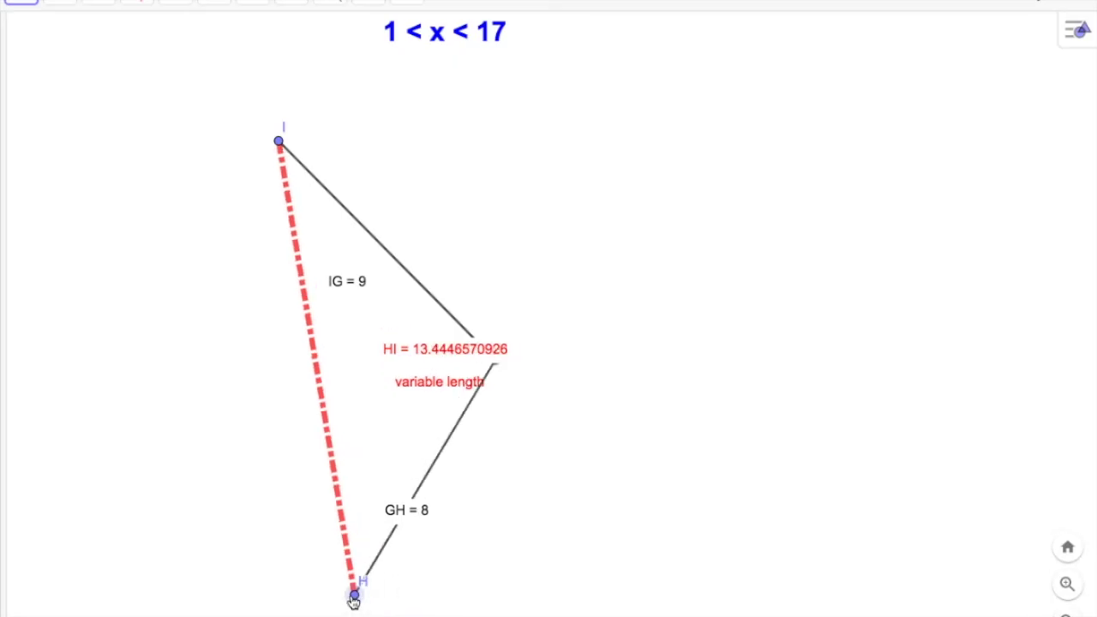
pyautogui.moveTo(355, 598); pyautogui.dragTo(372, 245)
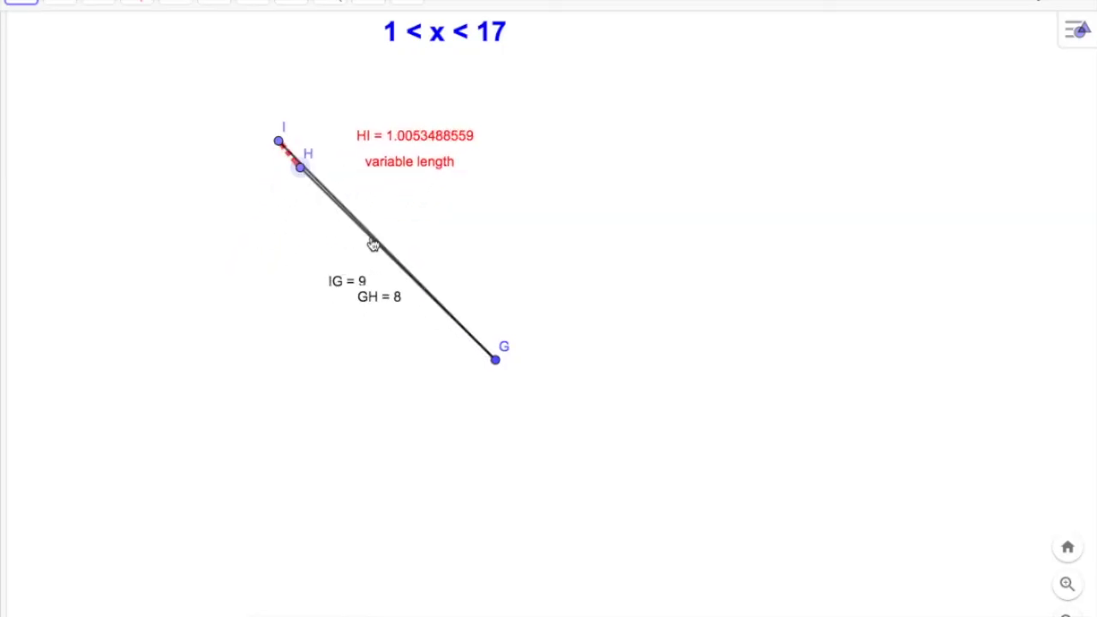
pyautogui.moveTo(373, 245); pyautogui.dragTo(595, 343)
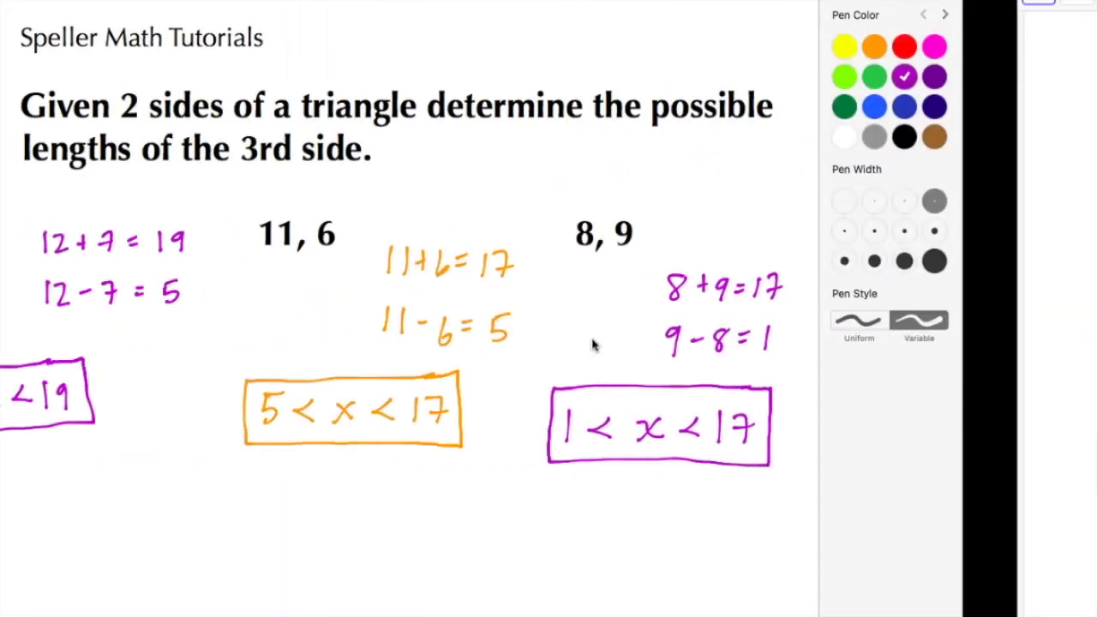